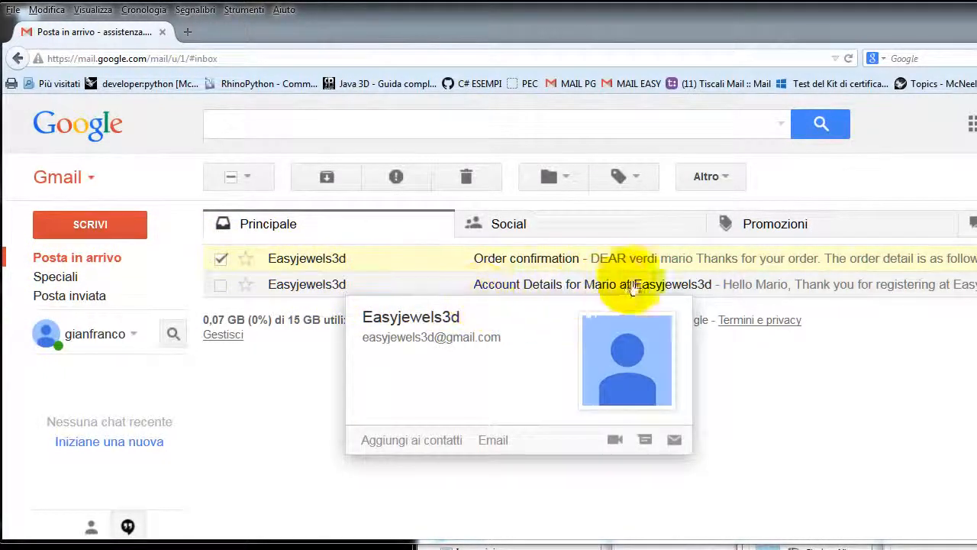
Download Ej3Dsetup.msi from the order confirmation e-mail and check its progress in the downloads panel.
click(313, 264)
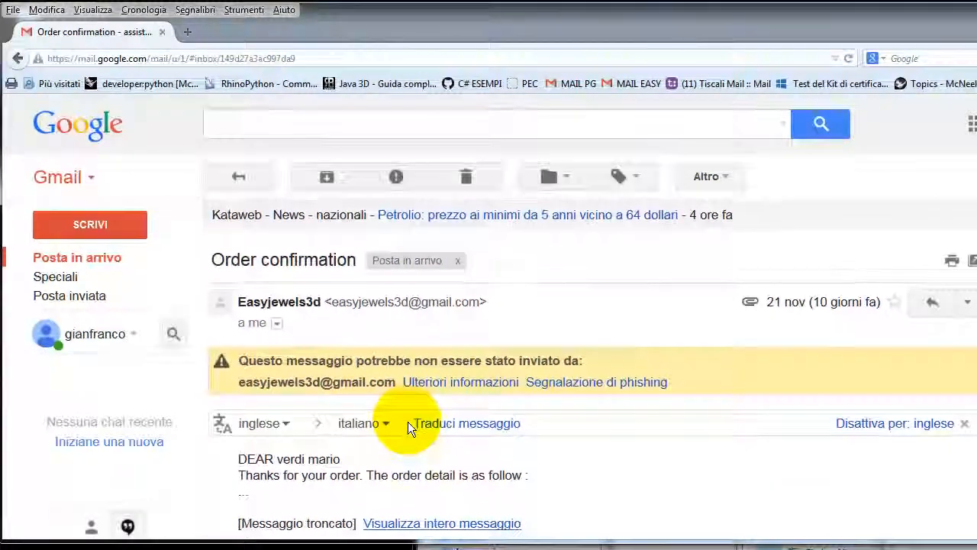
scroll(407, 422, down, 2)
scroll(408, 421, down, 3)
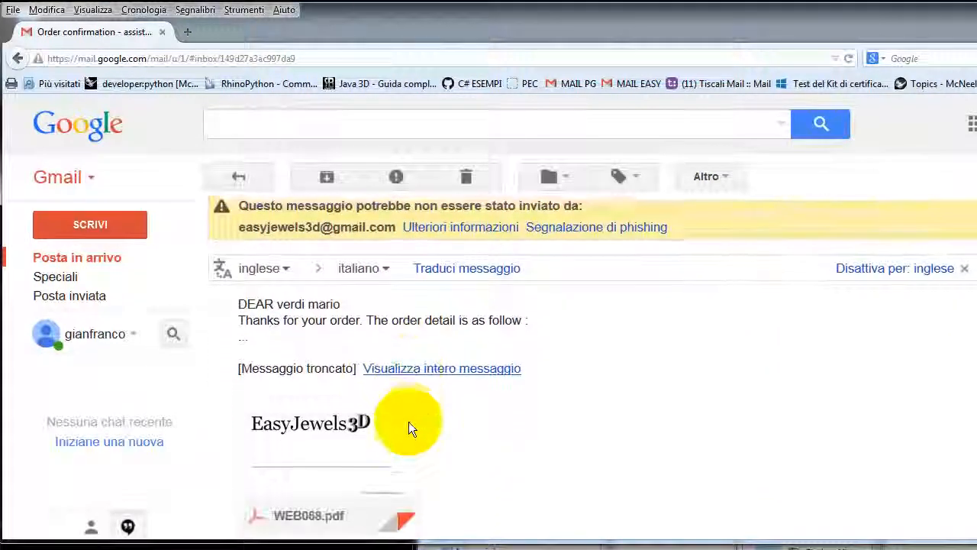
scroll(408, 421, down, 3)
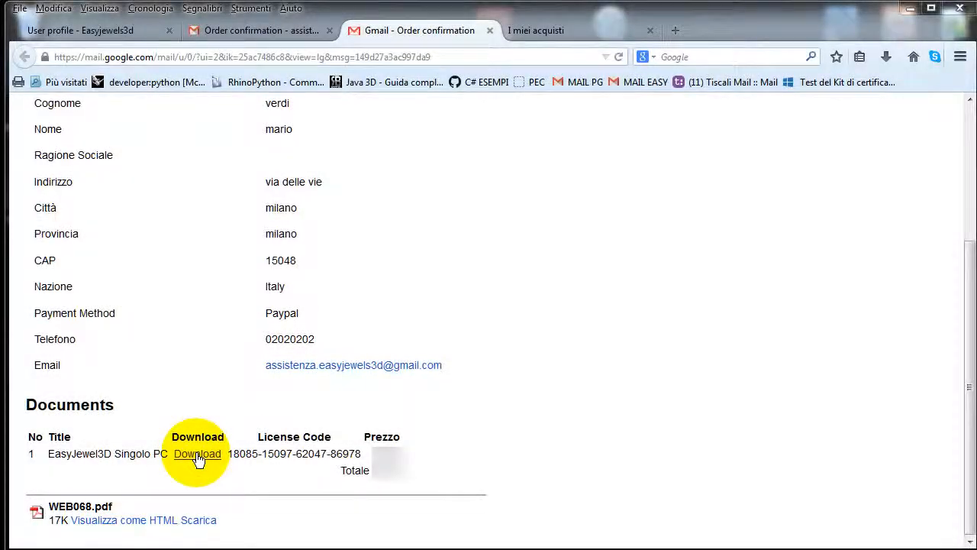
click(197, 454)
click(744, 385)
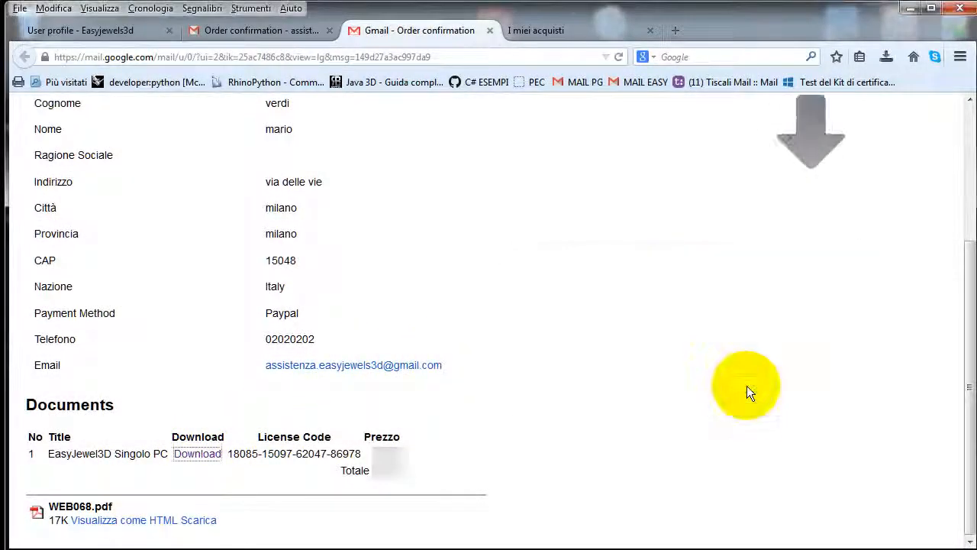
click(887, 57)
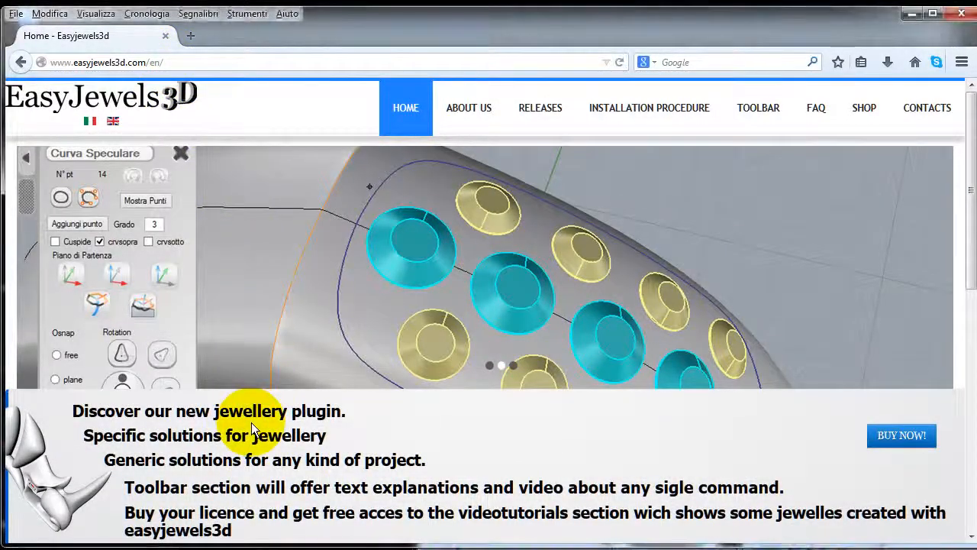
scroll(252, 422, down, 10)
scroll(251, 422, down, 2)
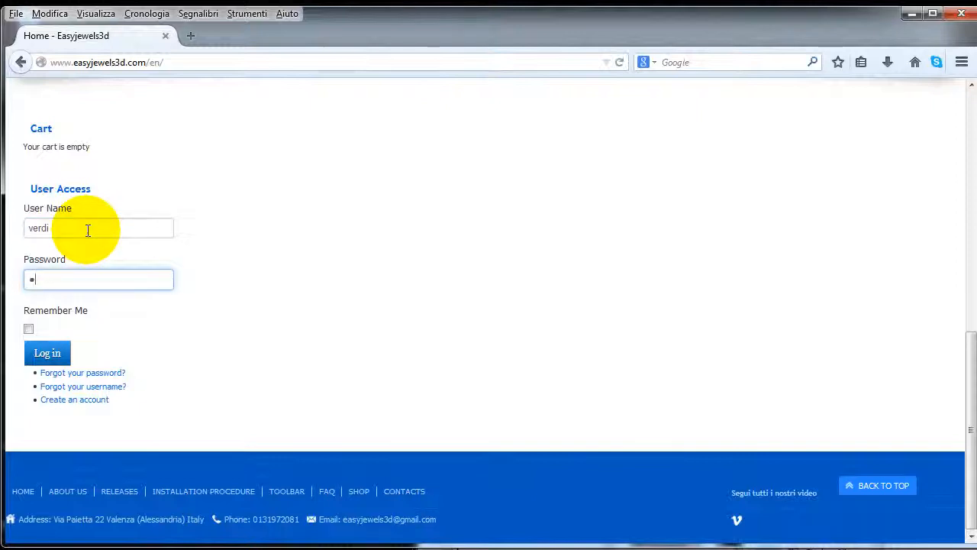
Log into the site, switch it to English and save Ej3Dsetup.msi again from My Orders.
key(Return)
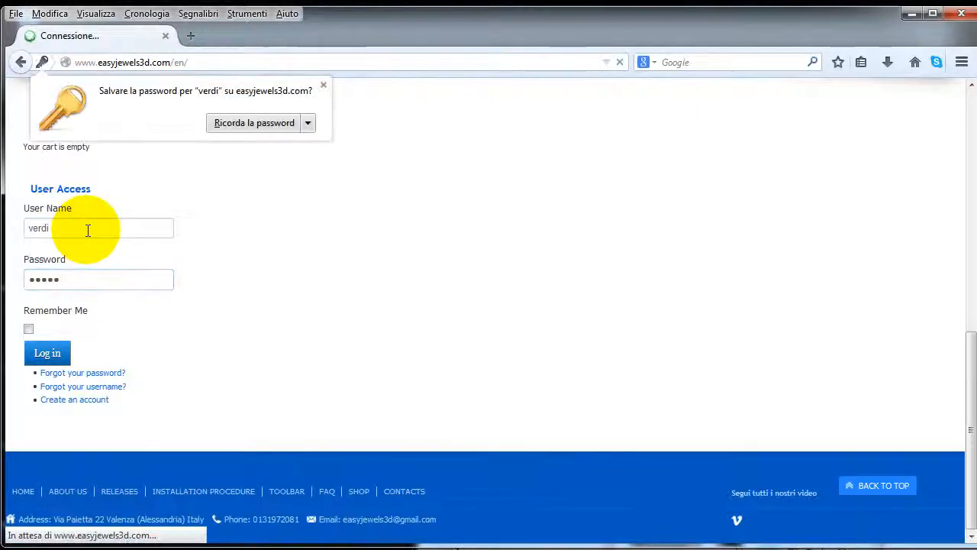
click(322, 86)
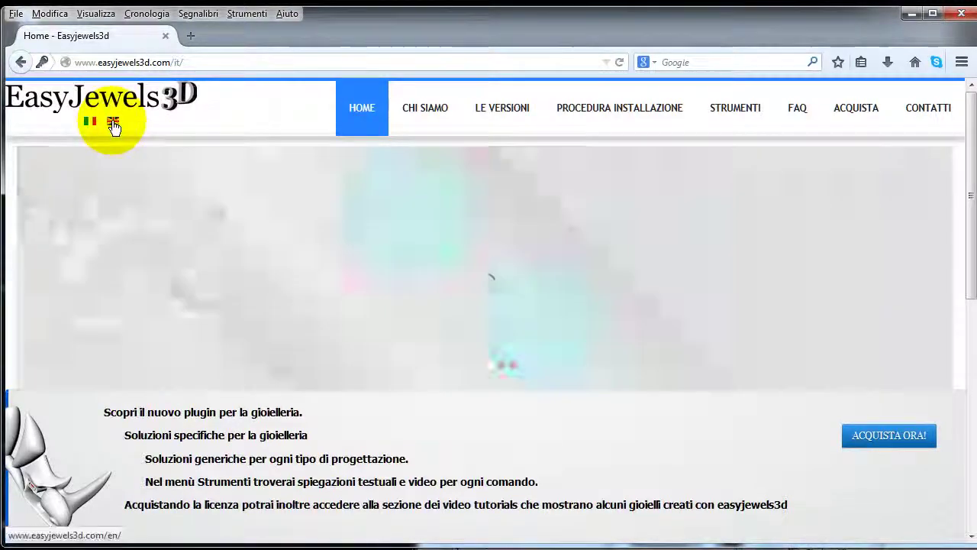
click(113, 122)
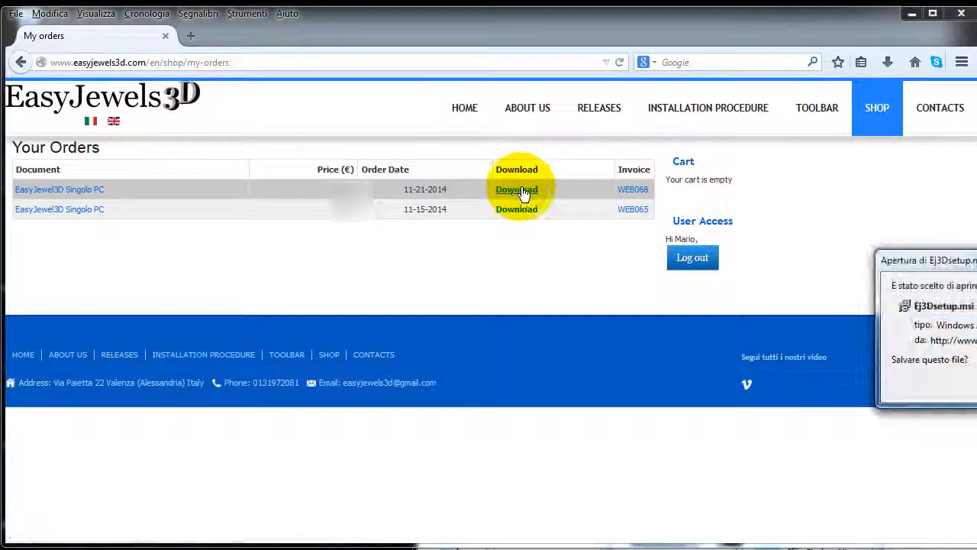
drag(929, 260, 677, 236)
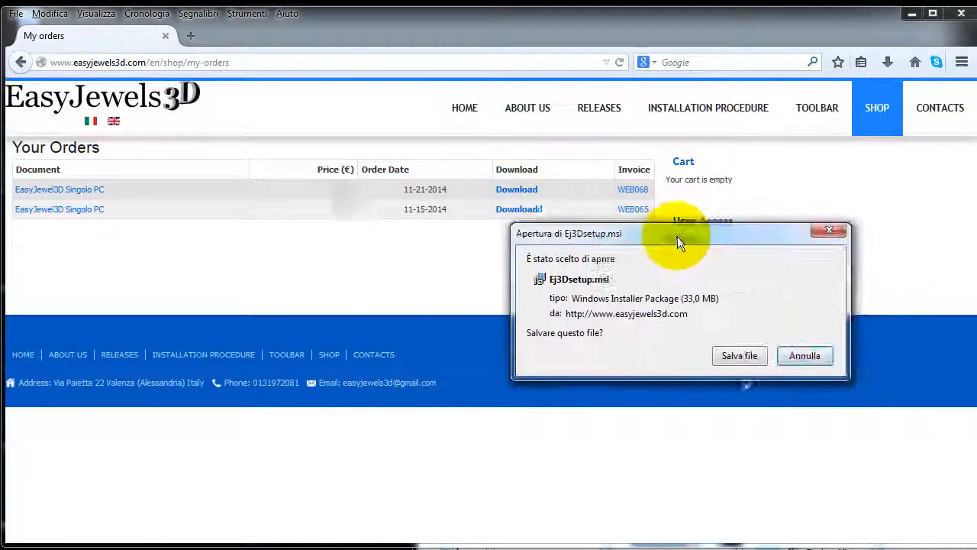
click(730, 354)
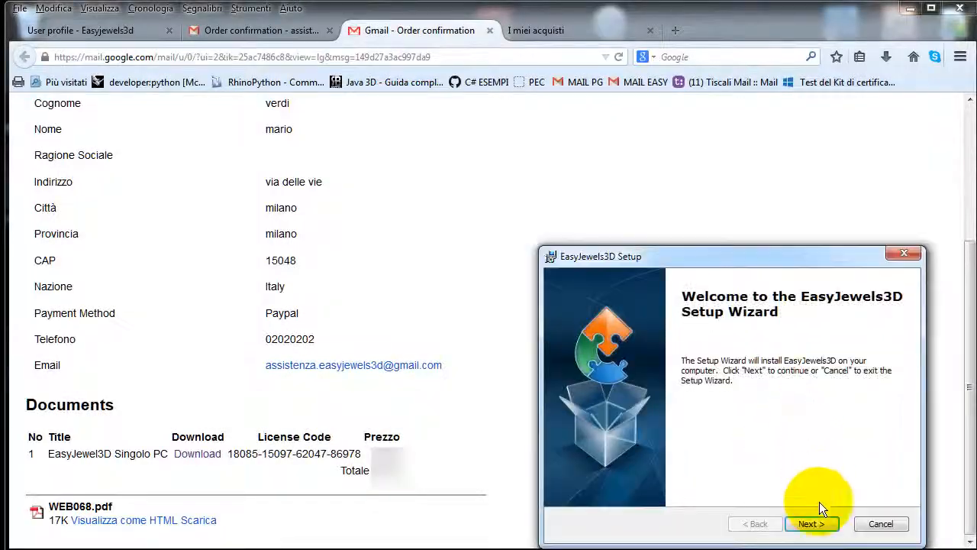
Accept the EULA, install EasyJewels3D and finish with launch on and readme viewing off.
click(810, 521)
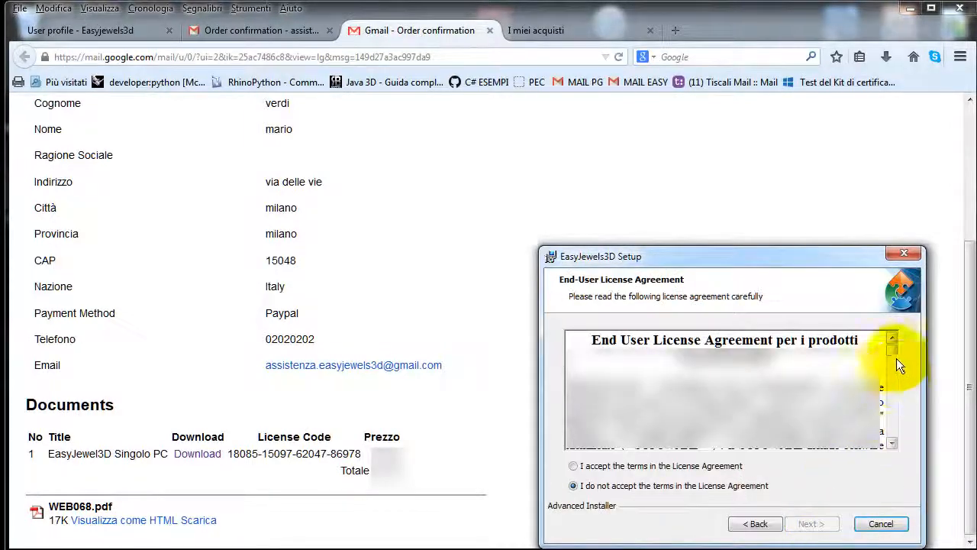
mouse_move(892, 347)
mouse_down()
mouse_move(891, 435)
mouse_move(892, 347)
mouse_up()
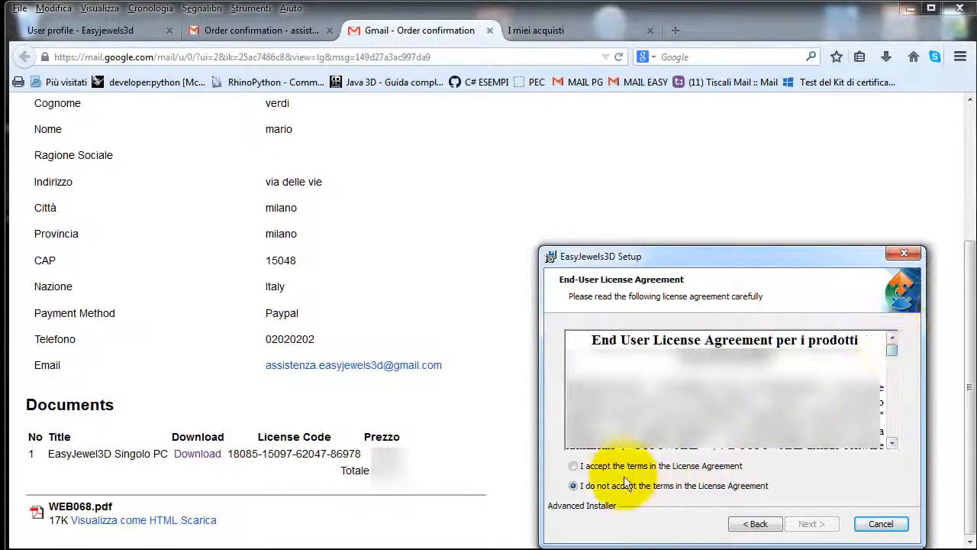
click(573, 465)
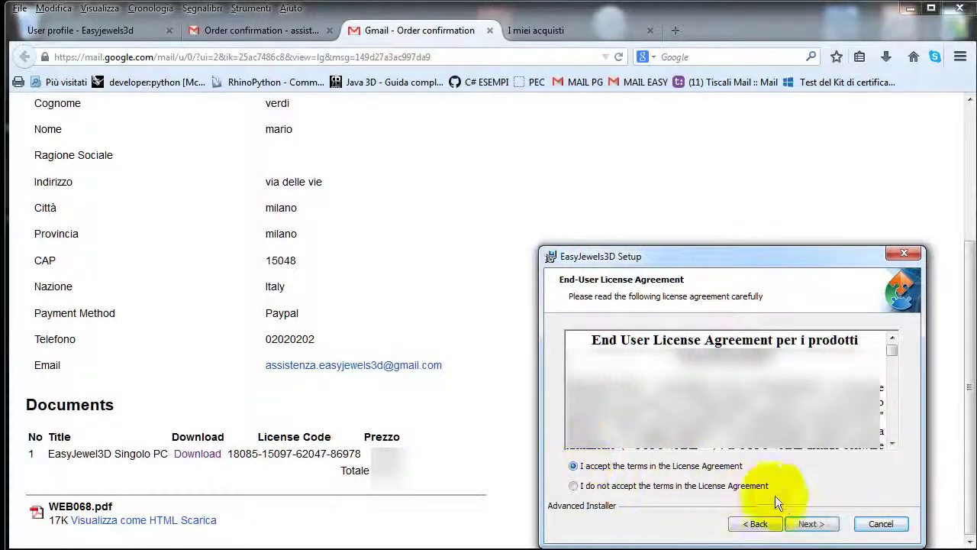
click(811, 523)
click(815, 524)
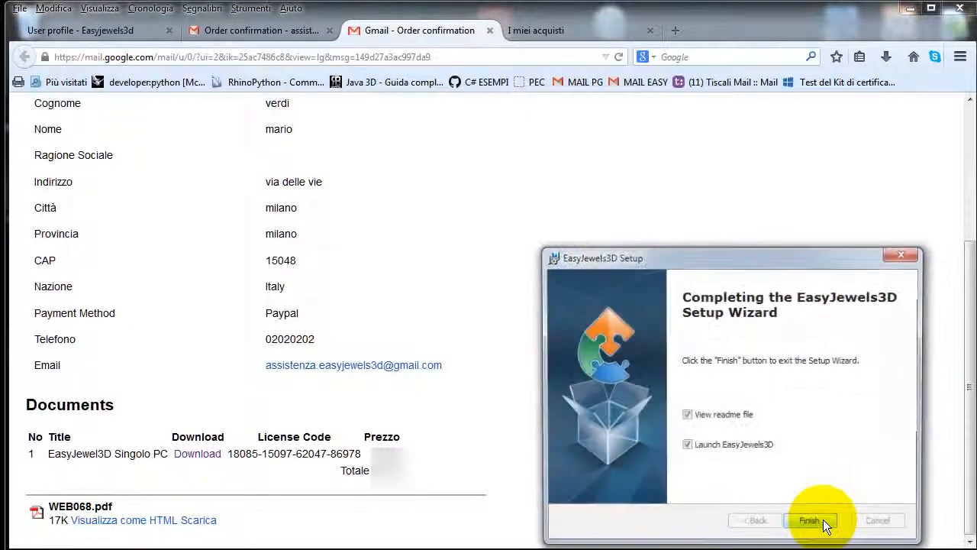
click(686, 416)
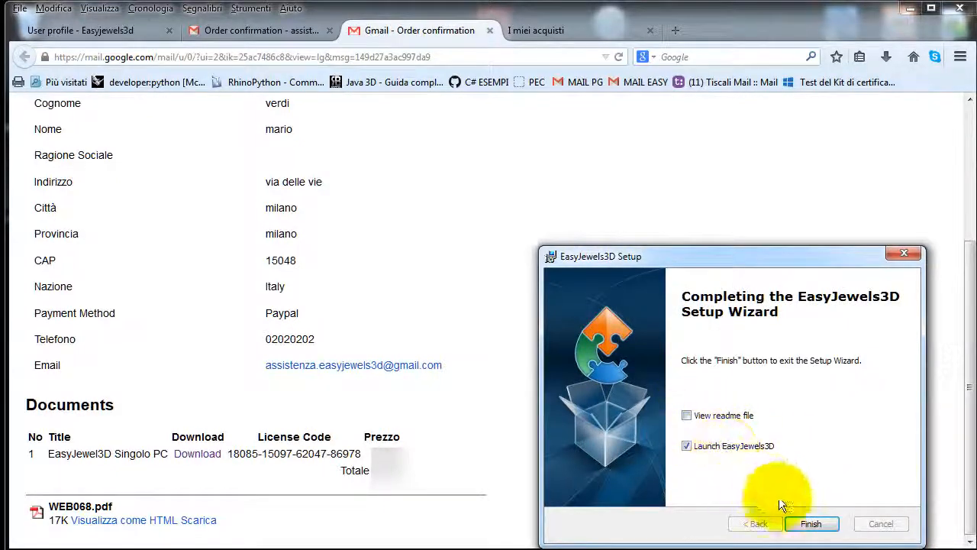
click(812, 523)
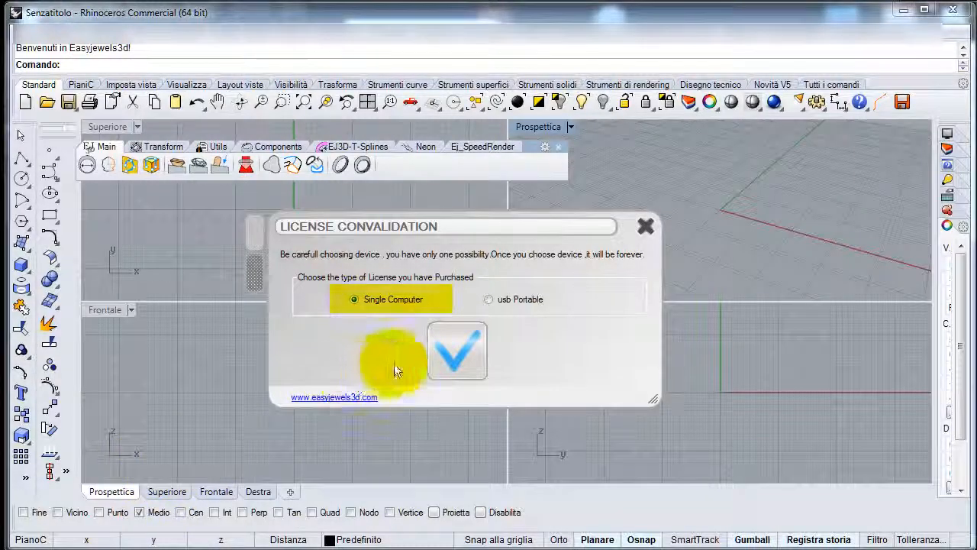
Confirm the chosen license type to reach the USB Portable License Convalidation window.
click(437, 354)
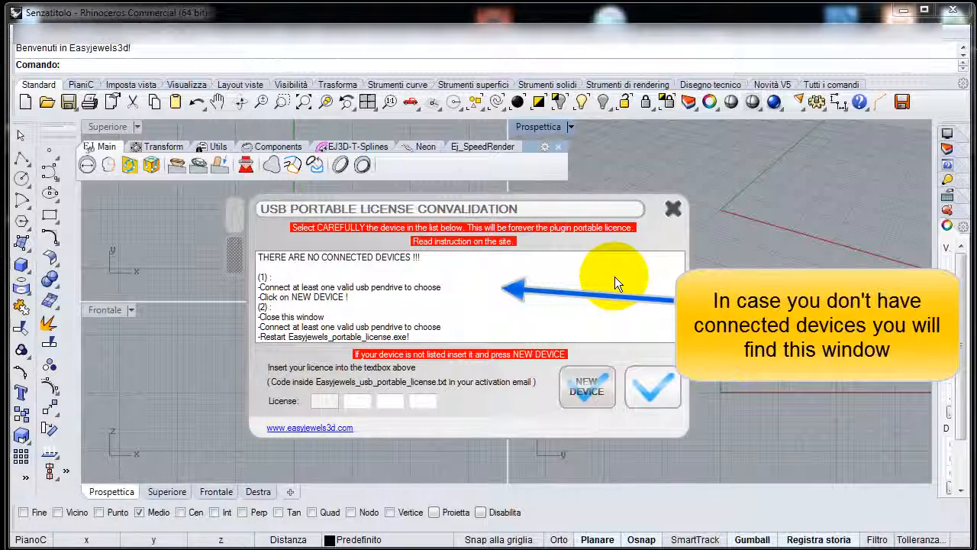
Select the 'THERE ARE NO CONNECTED DEVICES' entry in the device list.
click(454, 259)
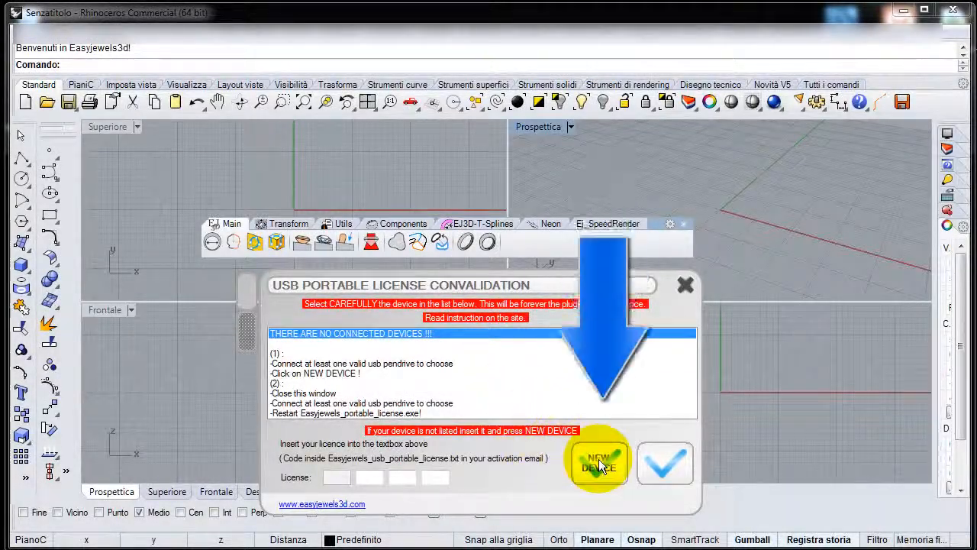
Refresh the device list, then validate the entered single-computer license code.
click(599, 459)
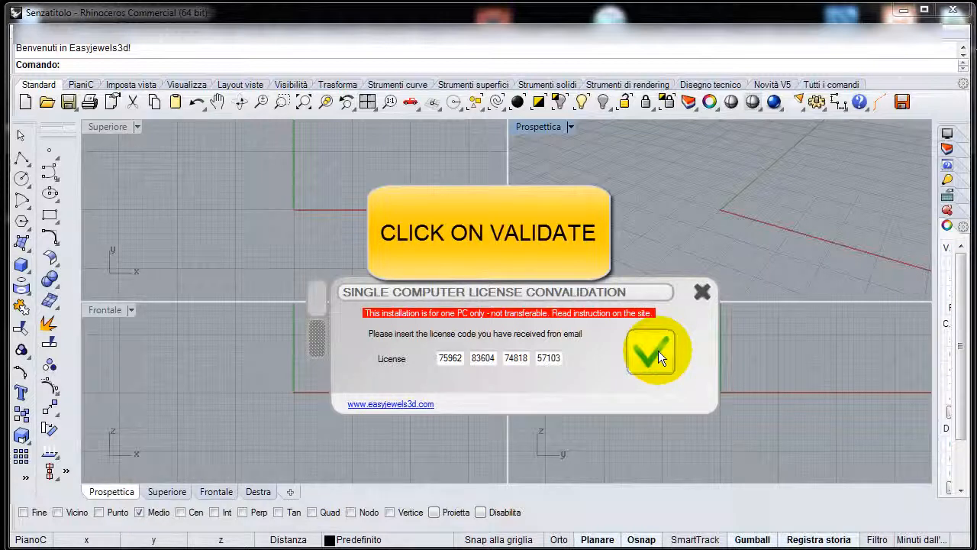
click(658, 350)
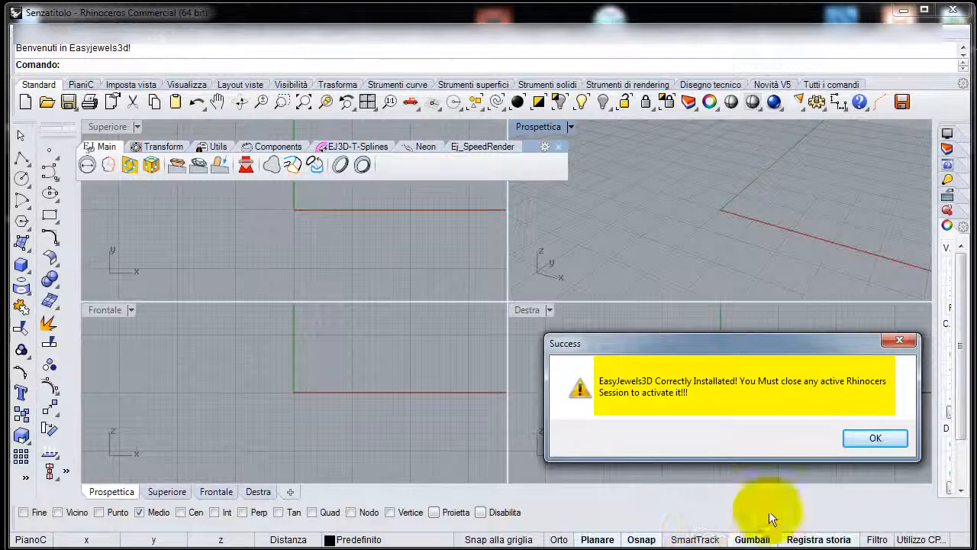
Acknowledge the success message, centre the Ej Main toolbar and try its Mandrel command.
click(875, 440)
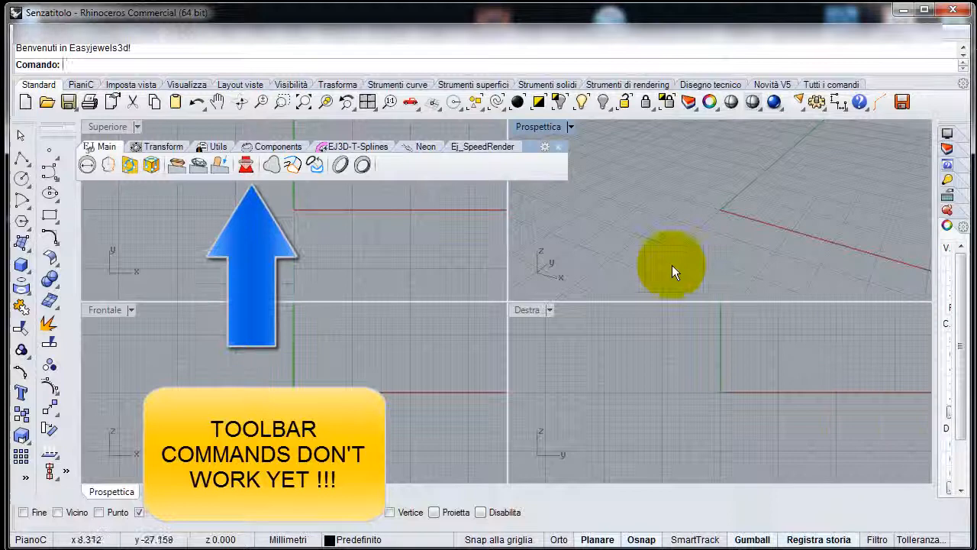
drag(534, 147, 670, 224)
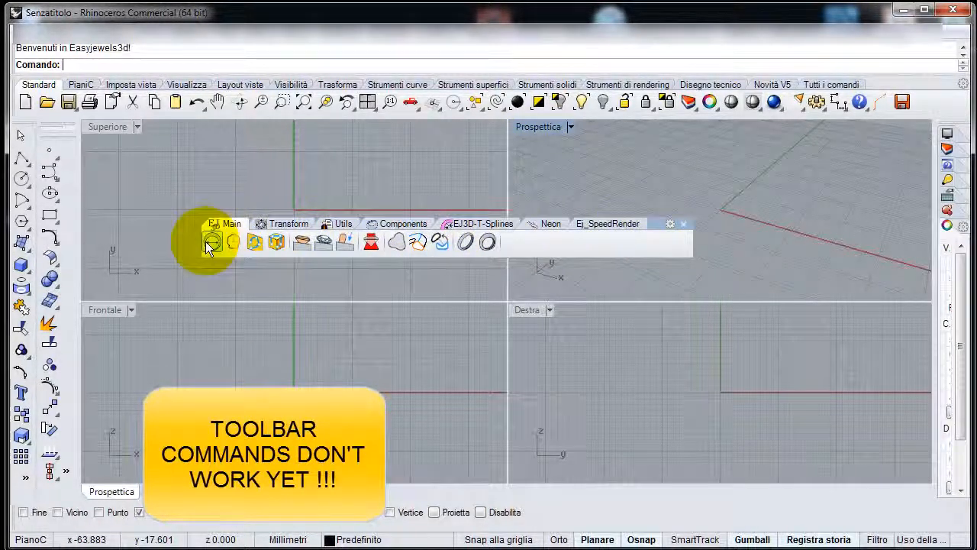
click(212, 242)
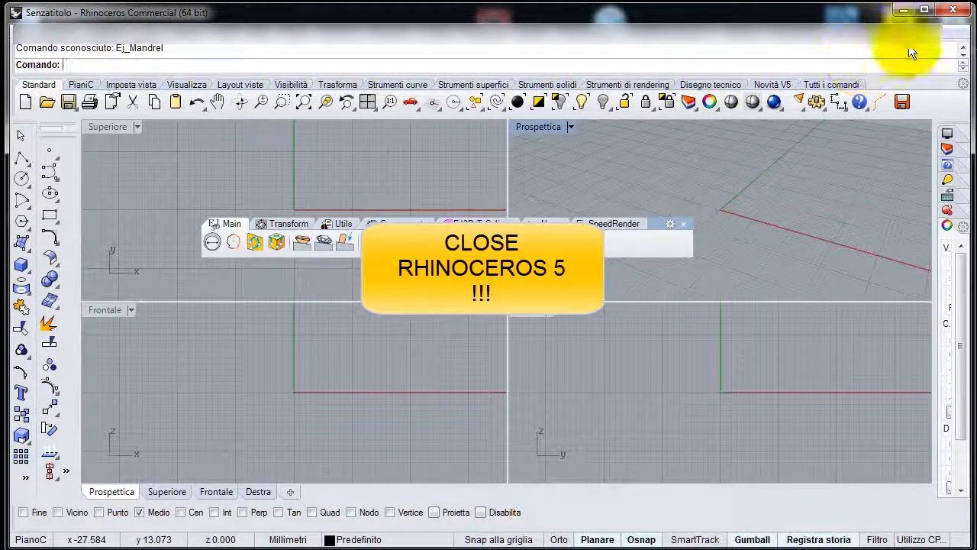
Relaunch Rhinoceros 5 (64-bit), run Ej_Mandrel and adjust the mandrel size slider to see the circle change.
click(951, 13)
click(103, 106)
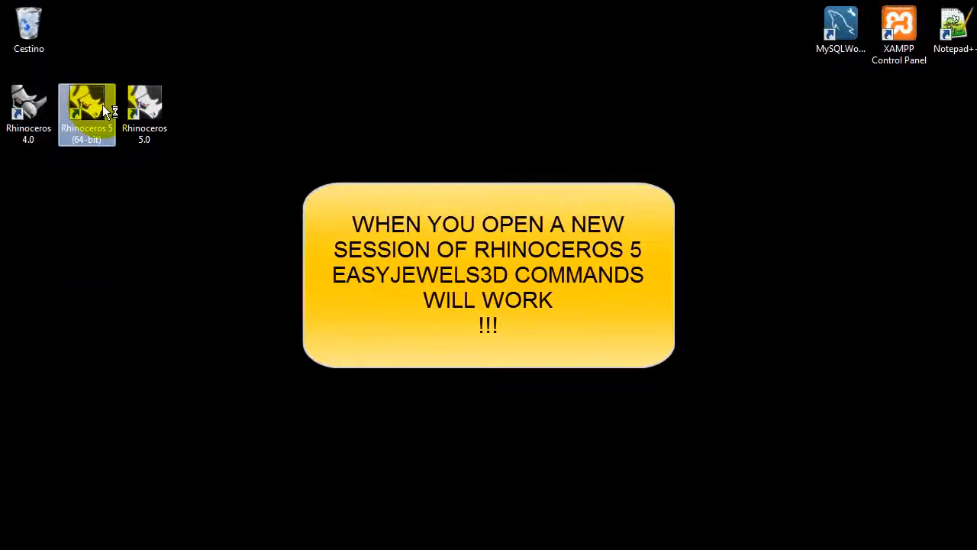
double_click(102, 105)
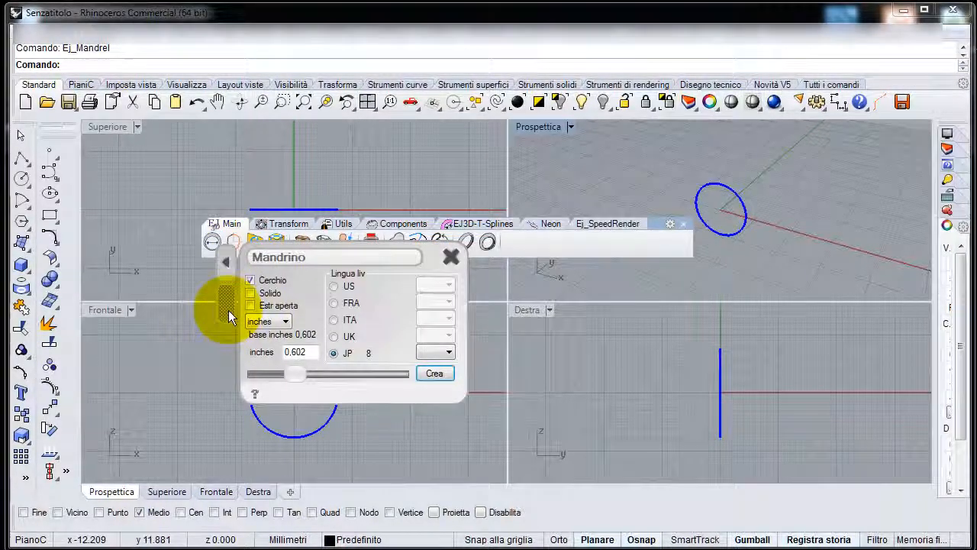
drag(226, 305, 386, 351)
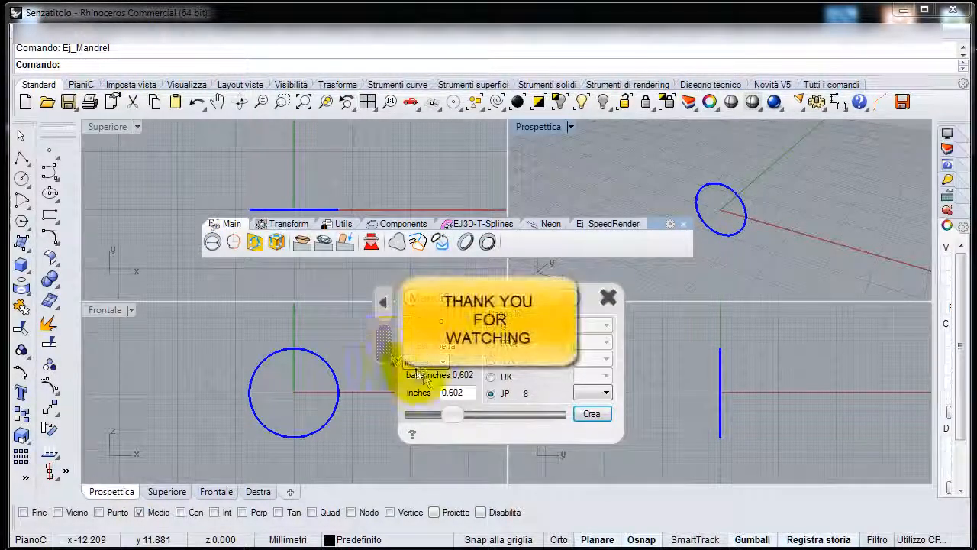
drag(454, 414, 454, 418)
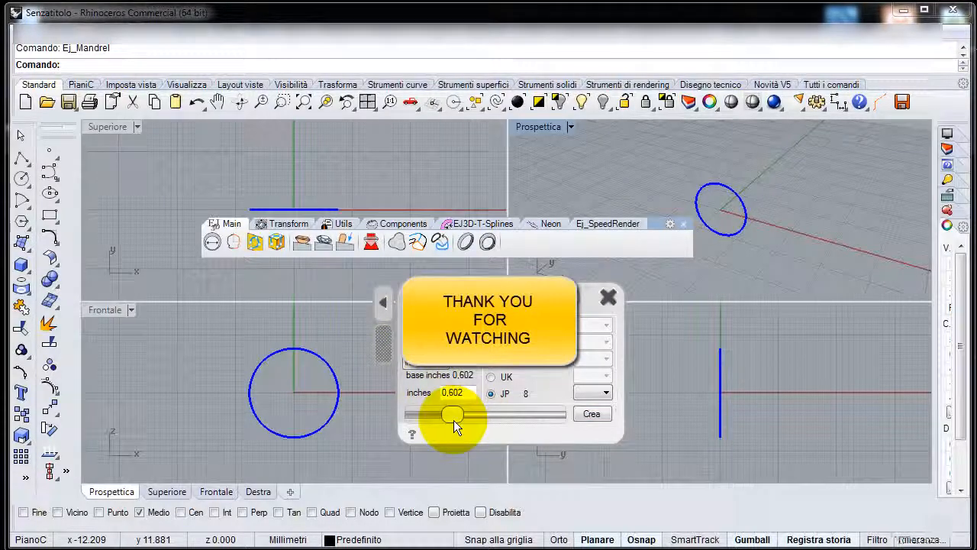